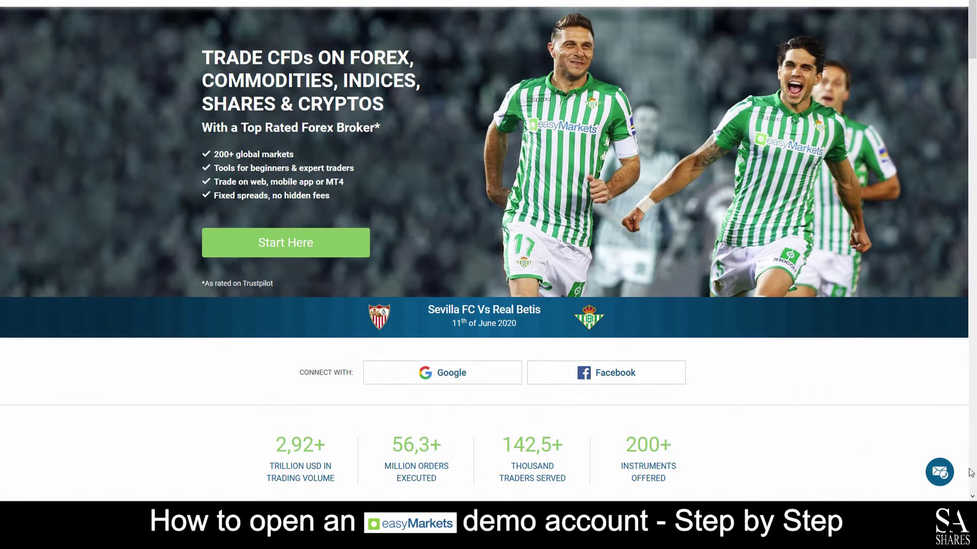
# Check the Messenger support instructions, then start sign-up and choose a demo account.
pyautogui.click(938, 472)
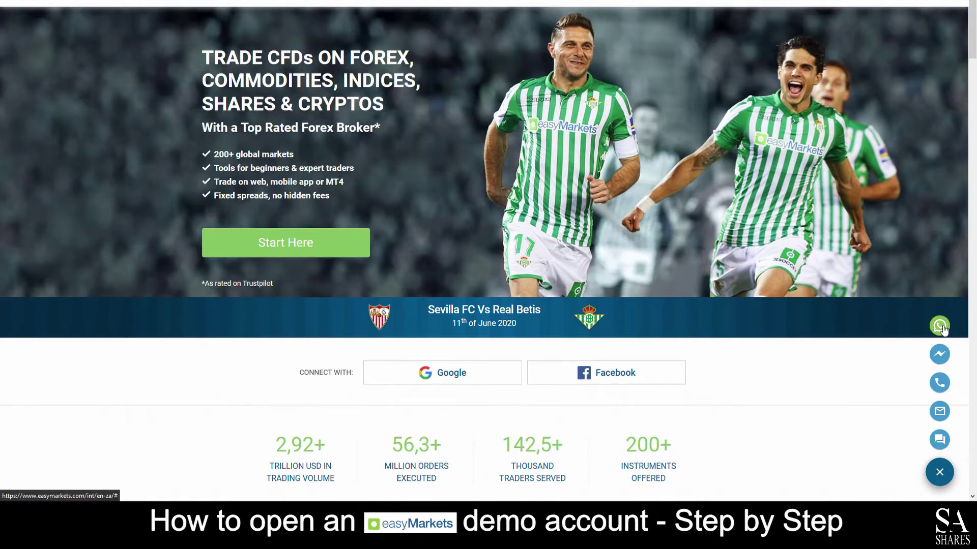
pyautogui.click(940, 355)
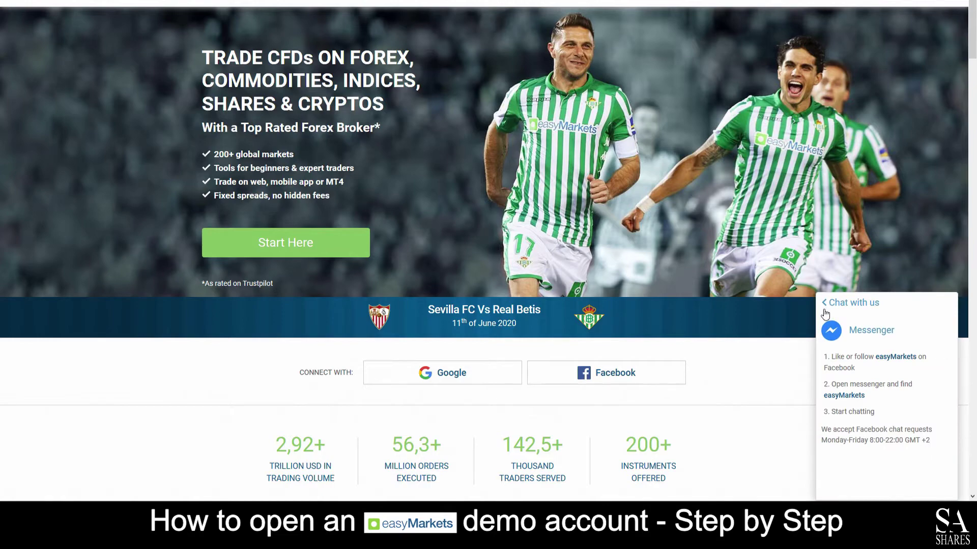
pyautogui.click(825, 305)
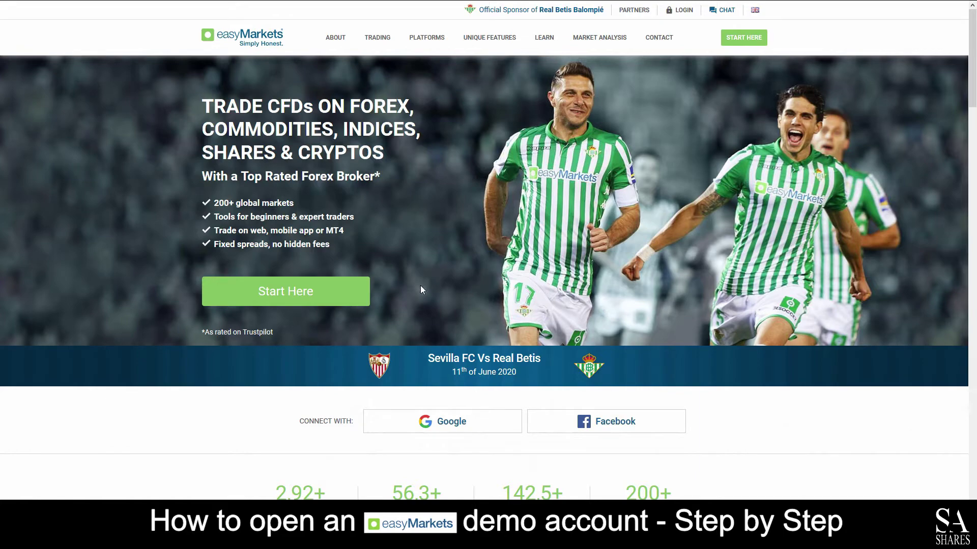
pyautogui.click(279, 292)
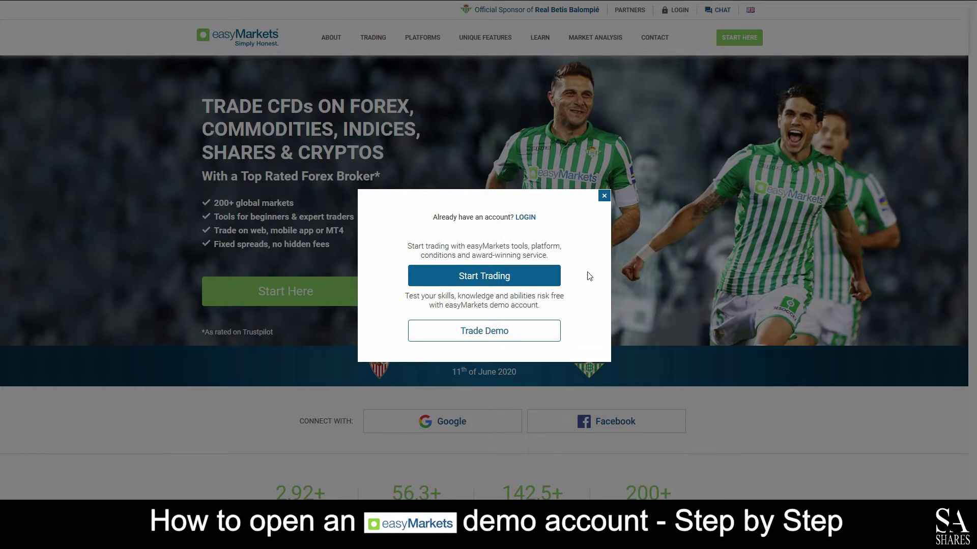
pyautogui.click(477, 347)
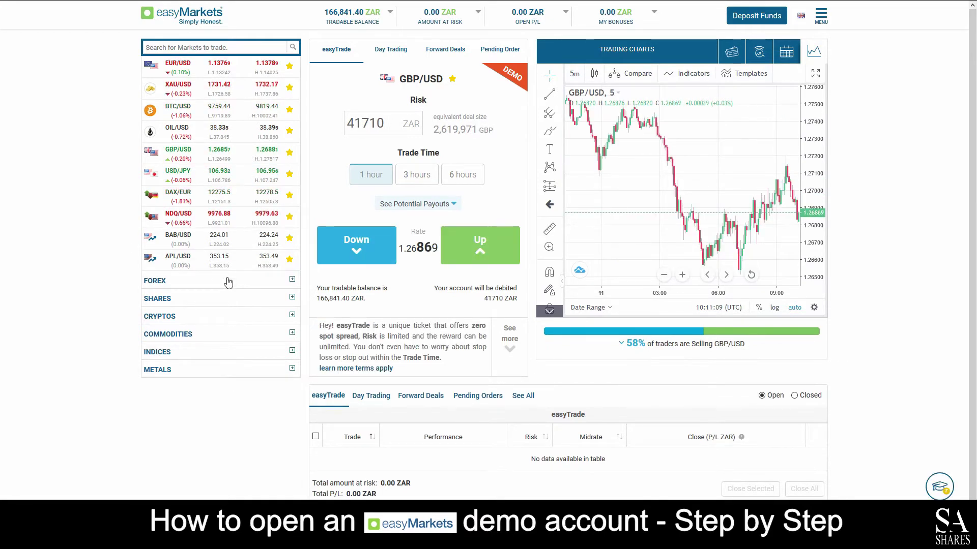
pyautogui.click(161, 283)
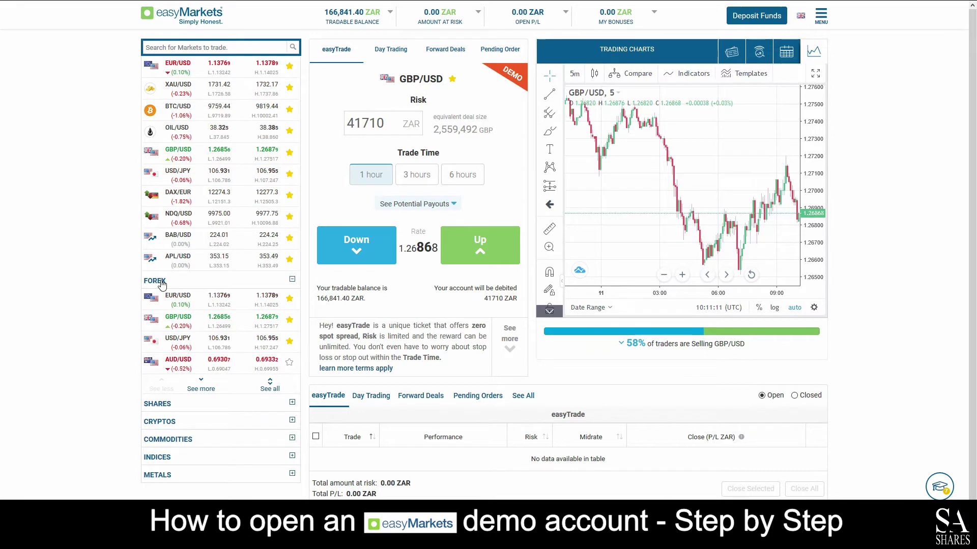
pyautogui.click(161, 283)
pyautogui.click(159, 301)
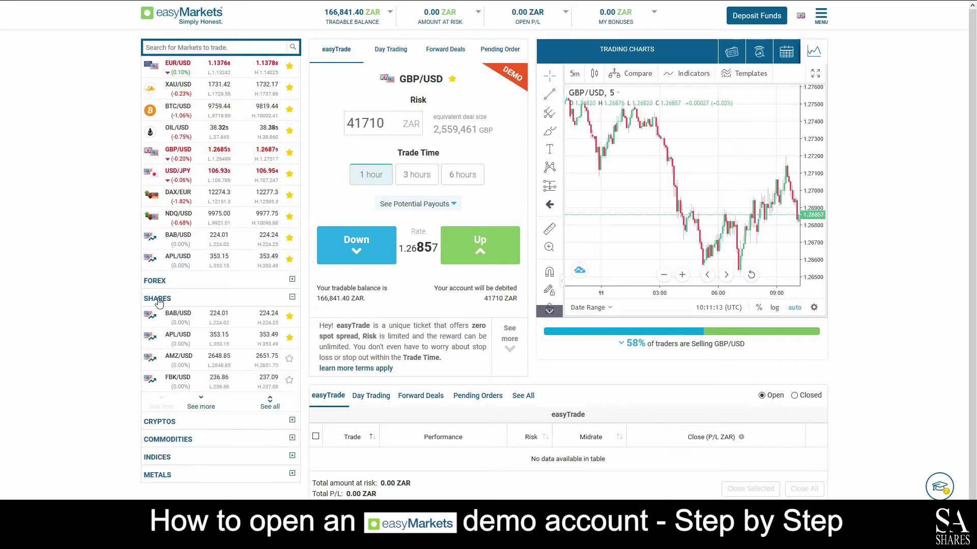
pyautogui.click(158, 300)
pyautogui.click(160, 317)
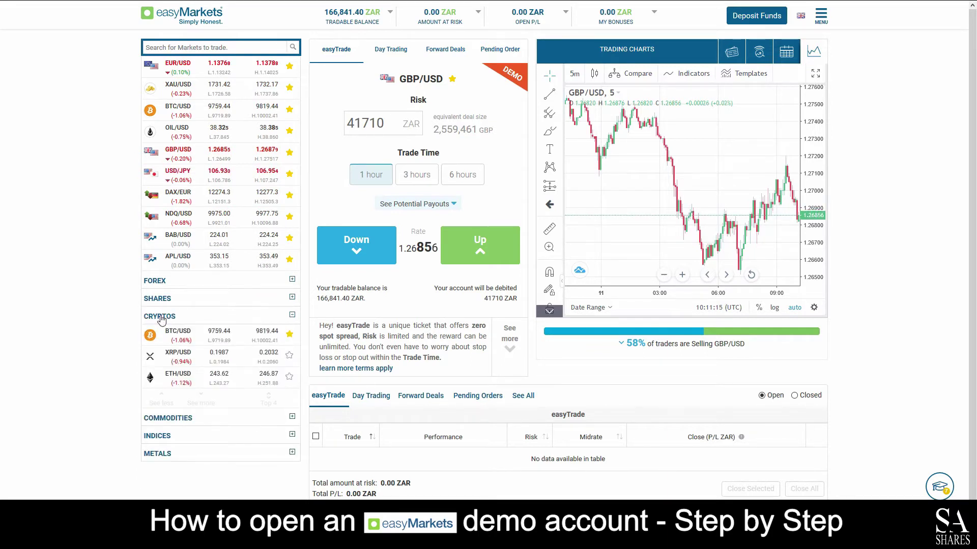
pyautogui.click(161, 317)
pyautogui.click(170, 335)
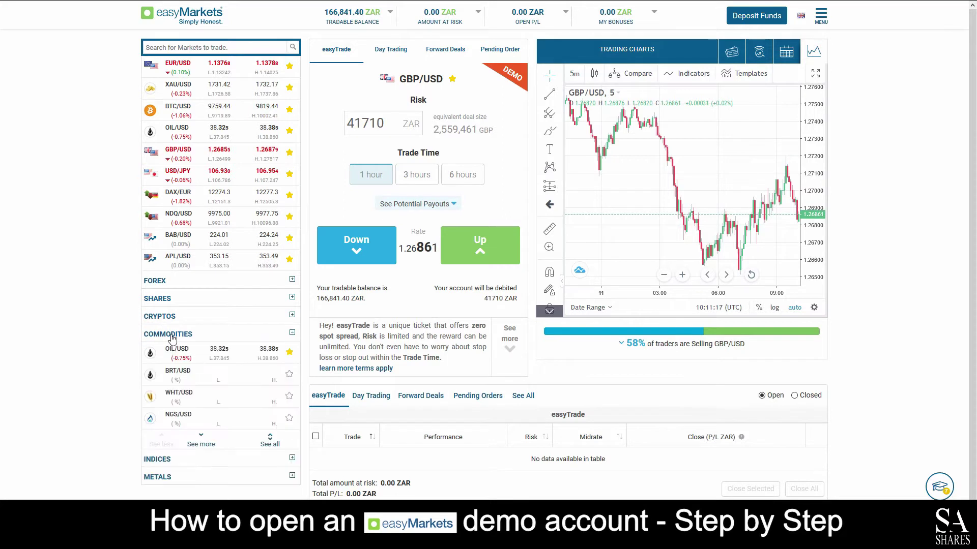
pyautogui.click(169, 335)
pyautogui.click(164, 354)
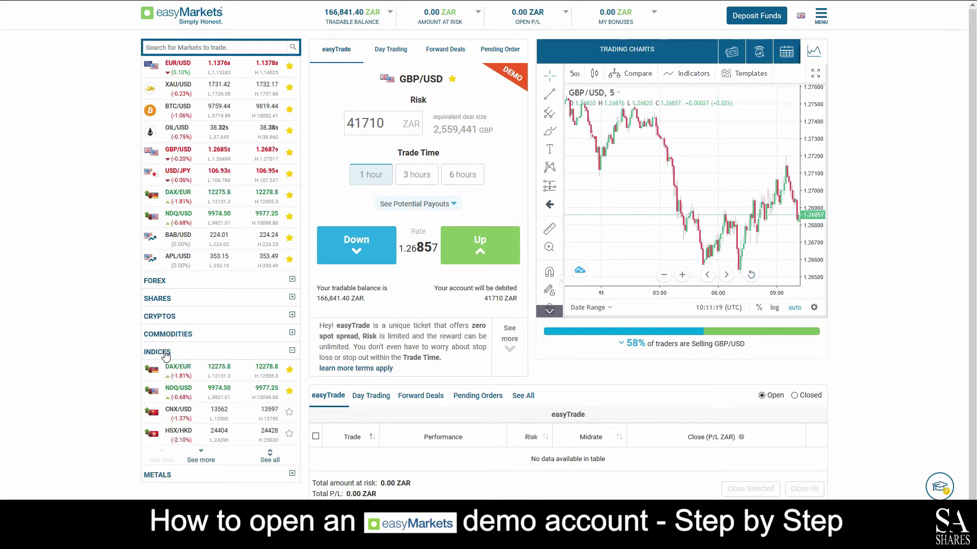
pyautogui.click(165, 355)
pyautogui.click(162, 374)
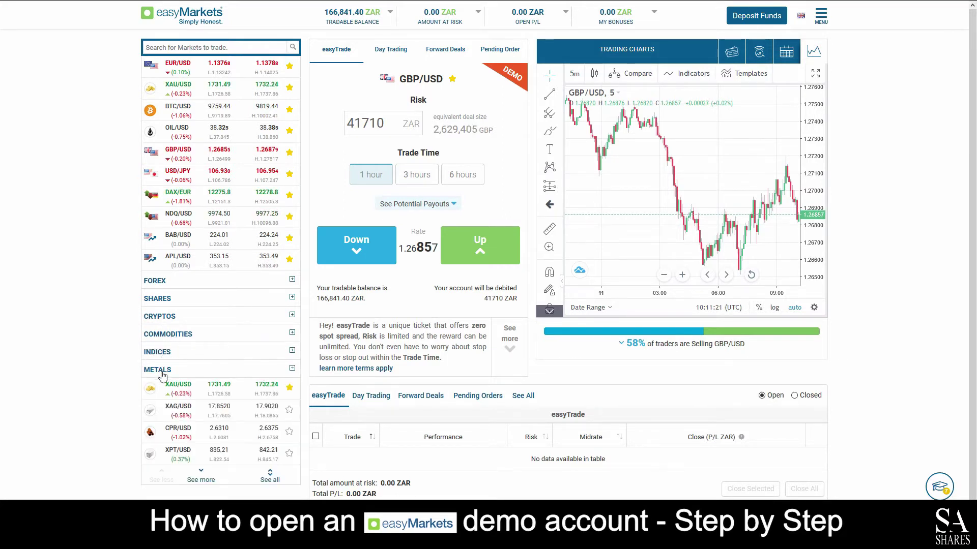
pyautogui.click(162, 374)
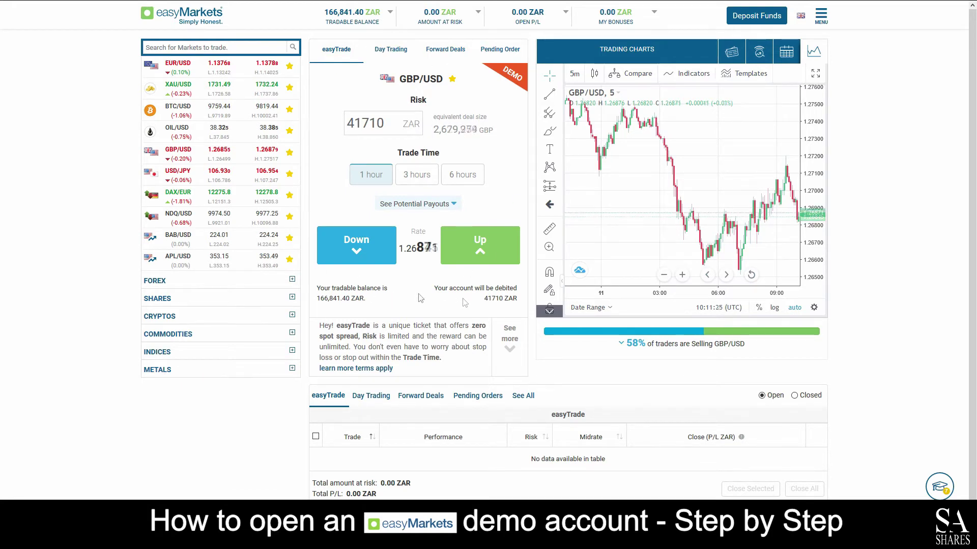
# Switch to the Day Trading ticket, then pop out the GBP/USD chart, centred and enlarged.
pyautogui.click(388, 51)
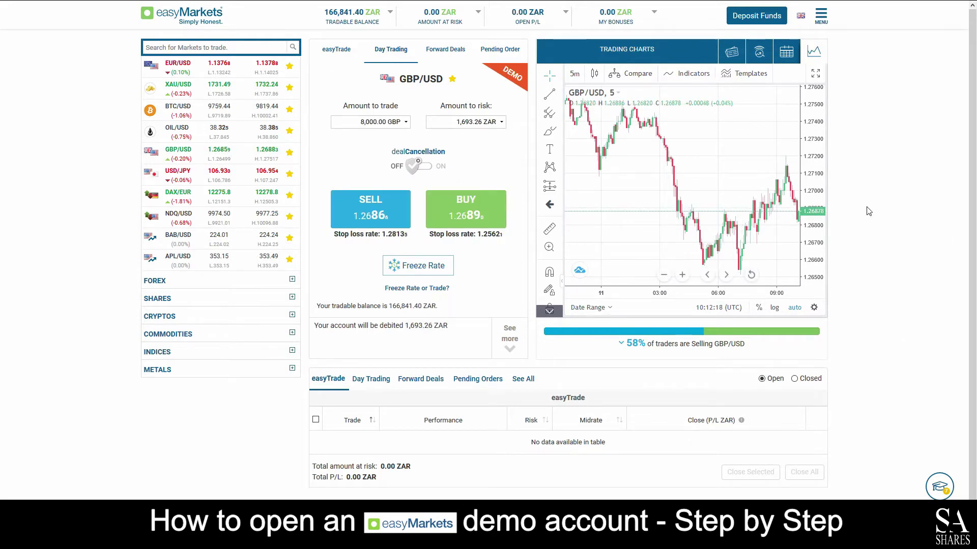
pyautogui.click(815, 74)
pyautogui.moveTo(239, 12); pyautogui.dragTo(490, 47)
pyautogui.moveTo(661, 375); pyautogui.dragTo(880, 499)
pyautogui.moveTo(499, 45); pyautogui.dragTo(440, 35)
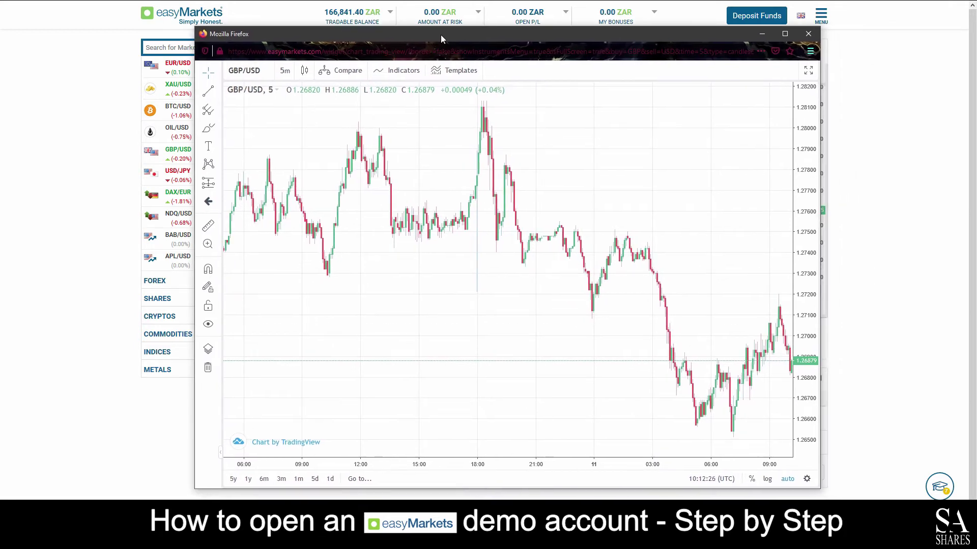
# Switch the EUR/USD chart to Heikin Ashi style and look at the chart template options.
pyautogui.click(305, 73)
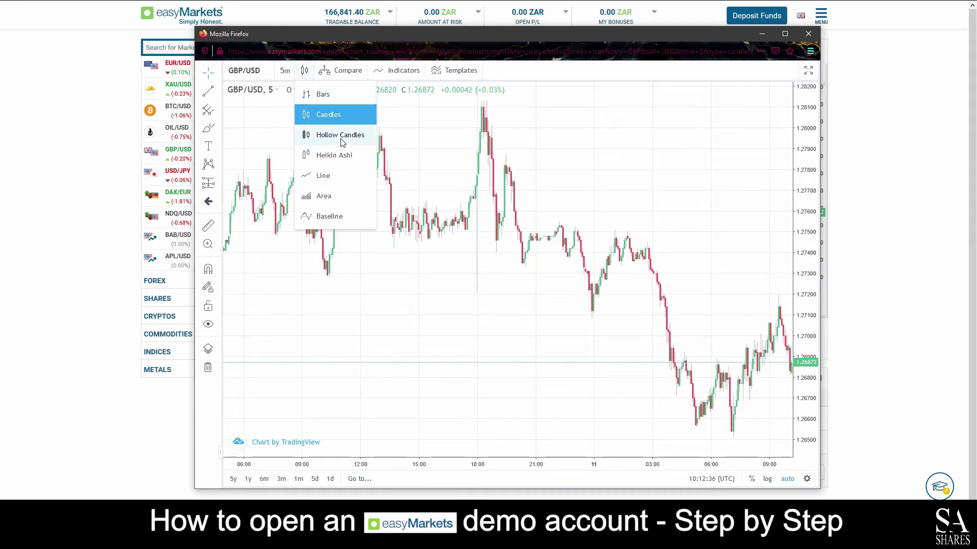
pyautogui.click(333, 155)
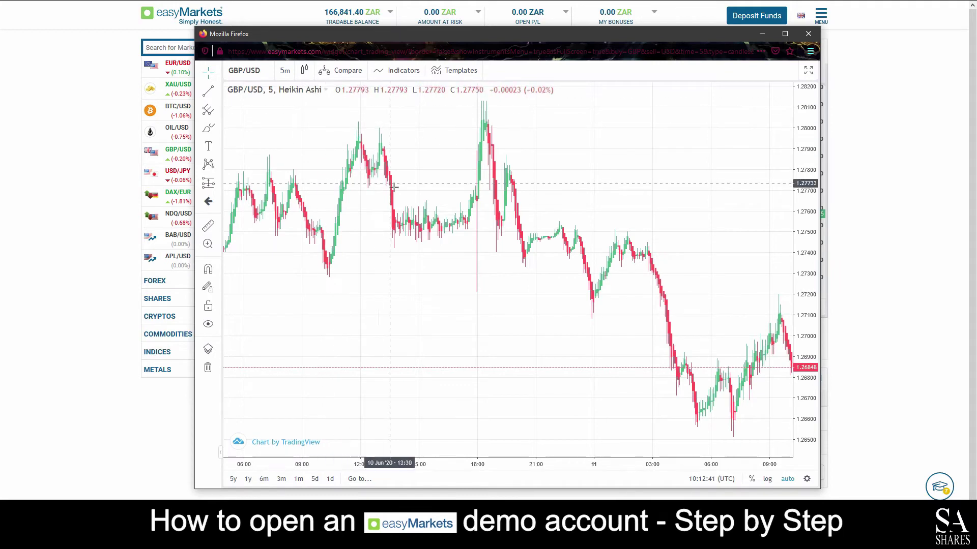
pyautogui.scroll(5, 392, 187)
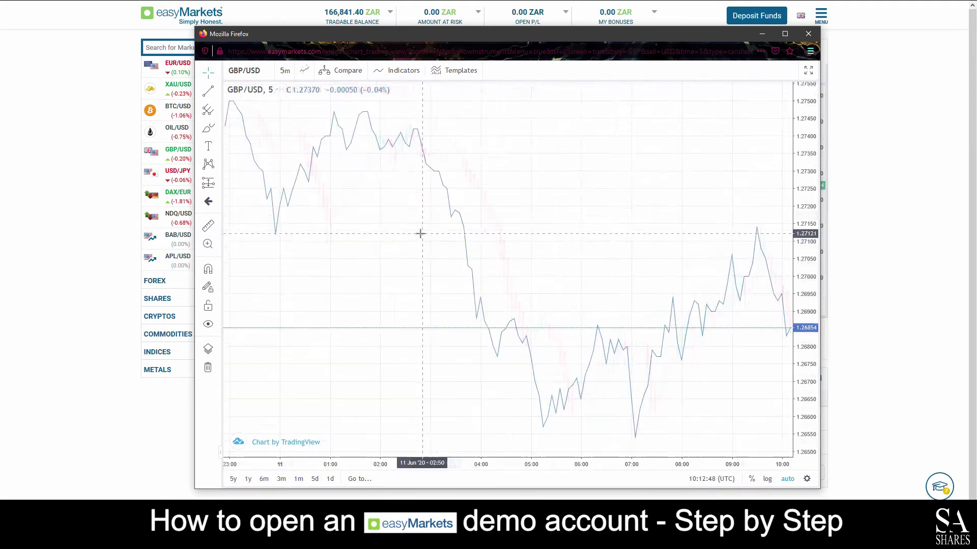
pyautogui.scroll(3, 419, 231)
pyautogui.click(457, 70)
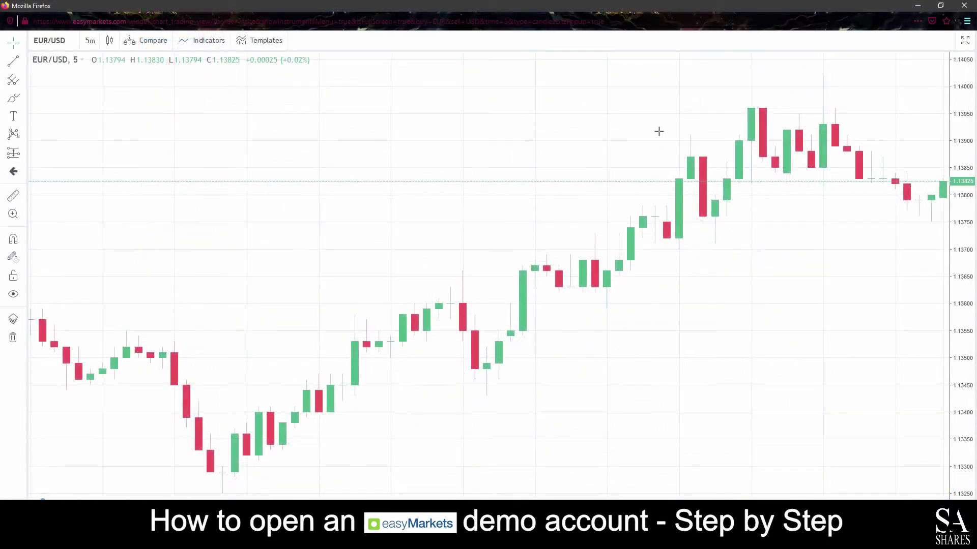
pyautogui.scroll(3, 641, 270)
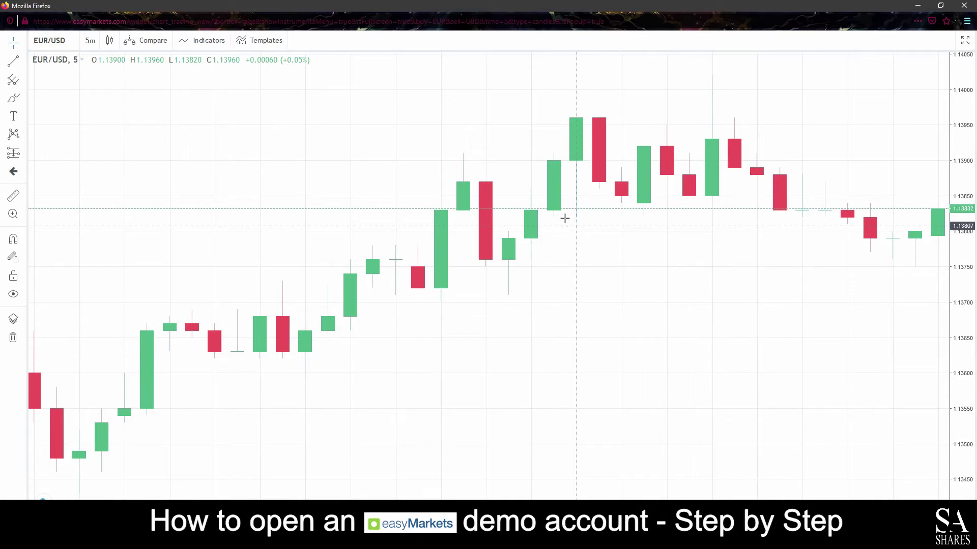
# Recolour the rising candles bright green in the candle Style properties.
pyautogui.doubleClick(552, 192)
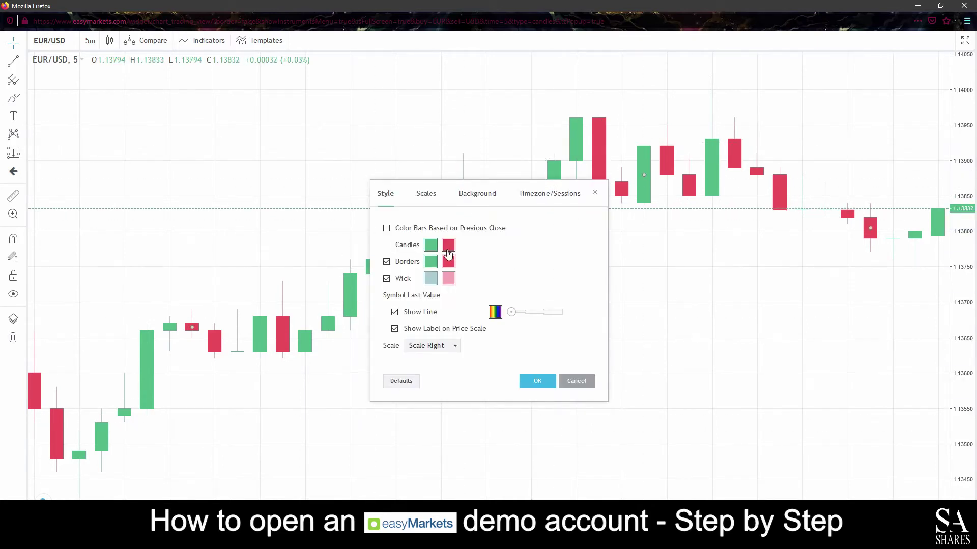
pyautogui.click(430, 246)
pyautogui.click(467, 271)
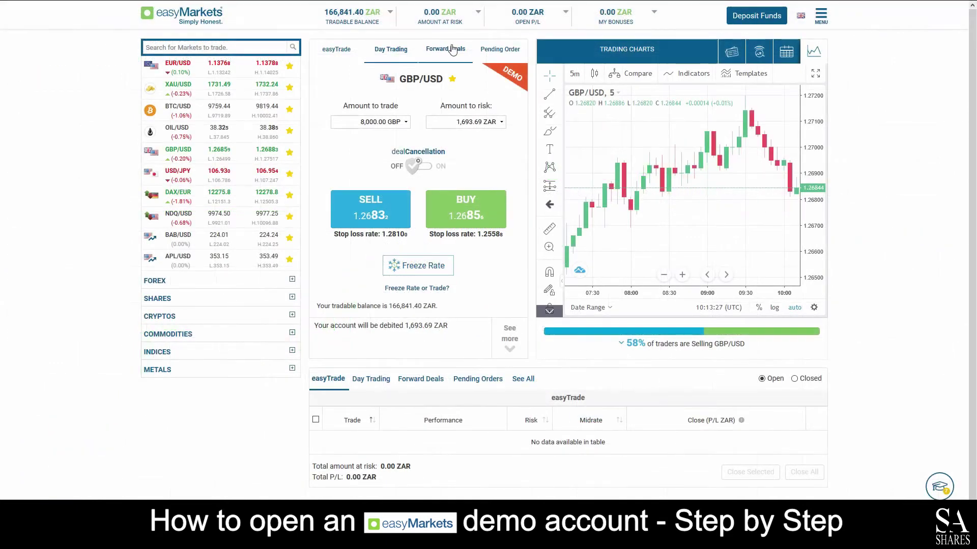
# Flip the ticket to forward deals, then move ticket and chart from EUR/USD to XAU/USD.
pyautogui.click(452, 49)
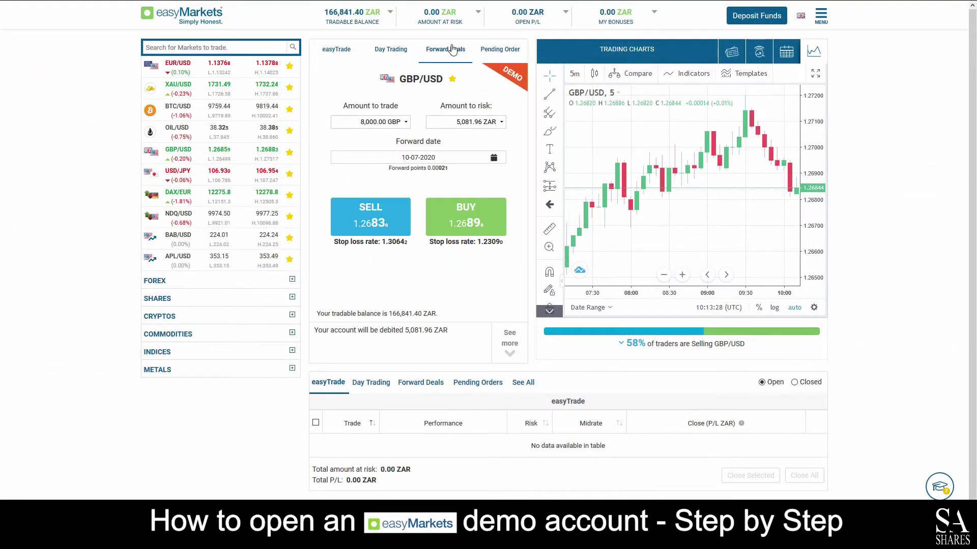
pyautogui.click(217, 71)
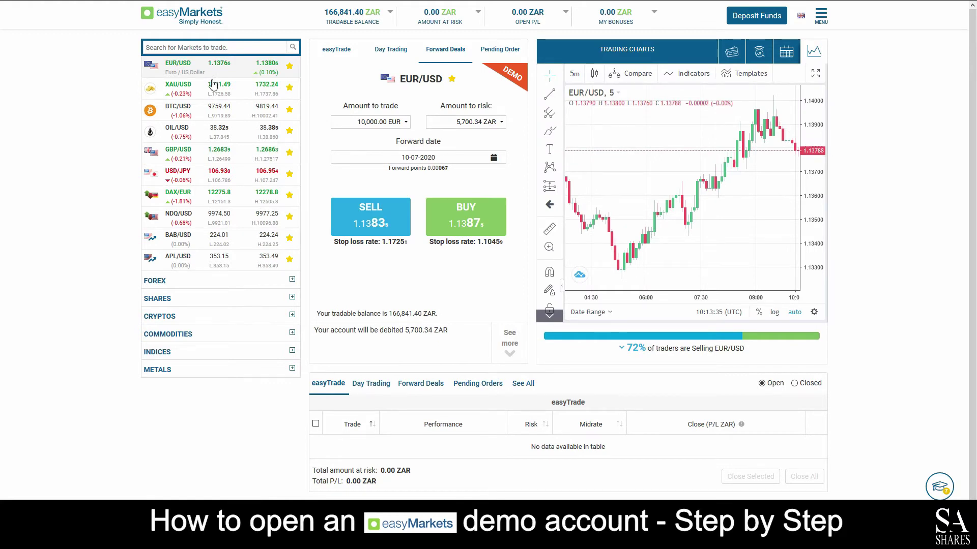
pyautogui.click(207, 95)
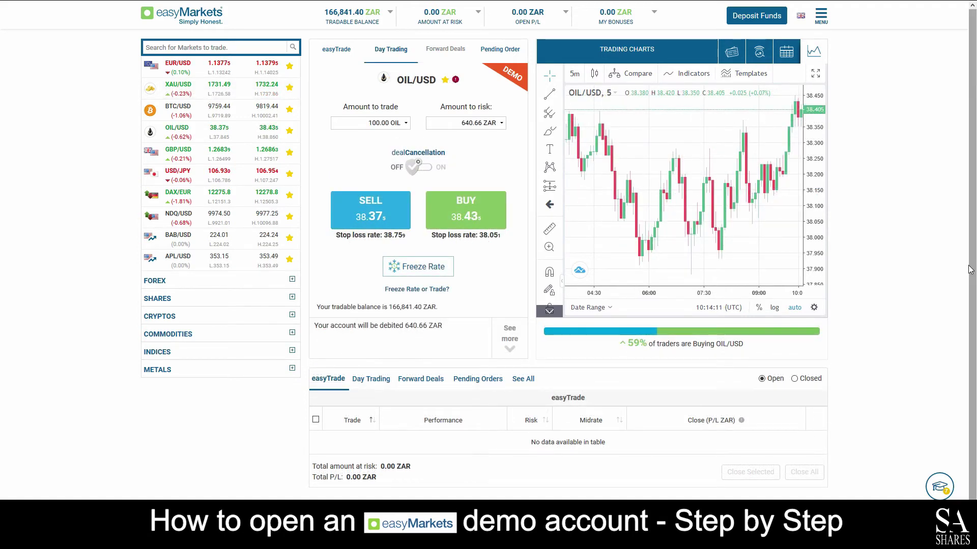
# Go to the Trading Platforms page from the menu and open the MT4 setup guide.
pyautogui.click(821, 16)
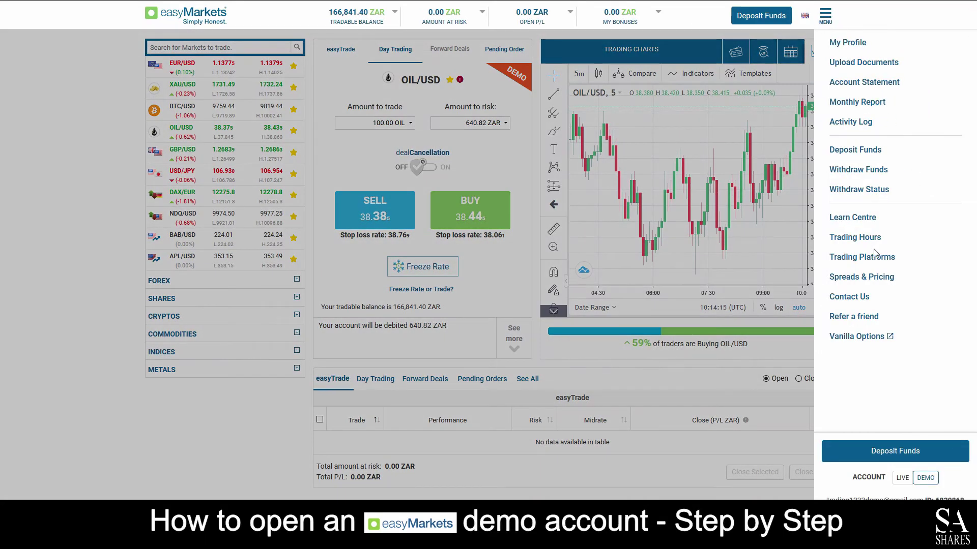
pyautogui.click(868, 258)
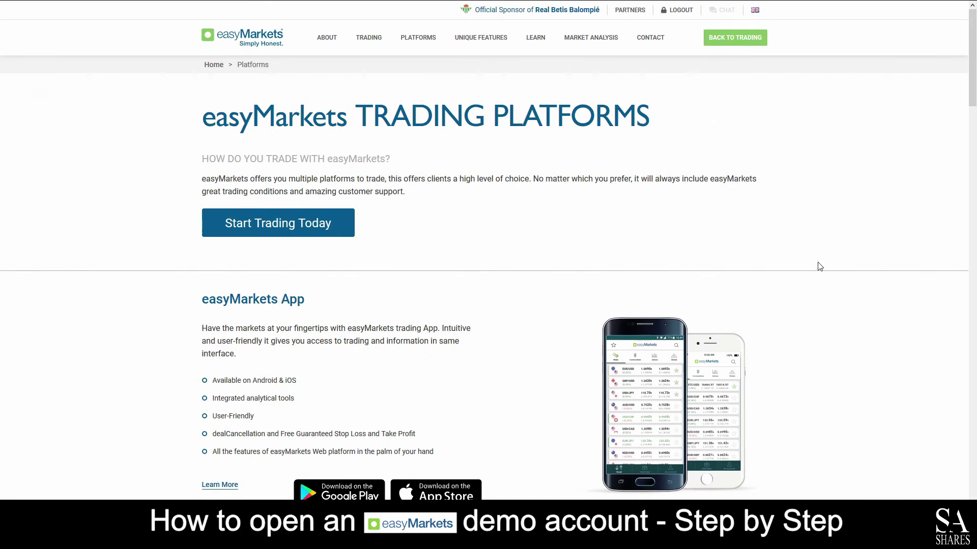
pyautogui.scroll(-10, 525, 263)
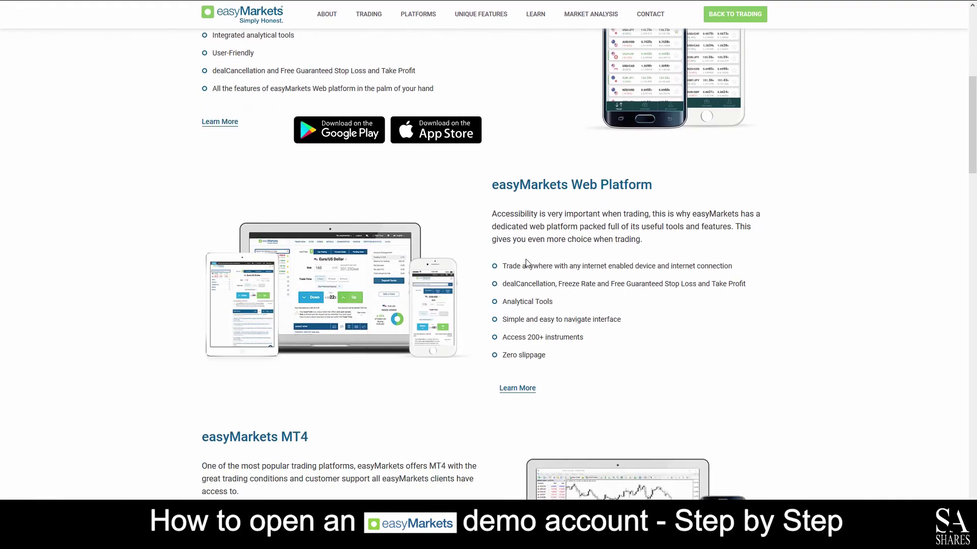
pyautogui.scroll(-1, 527, 259)
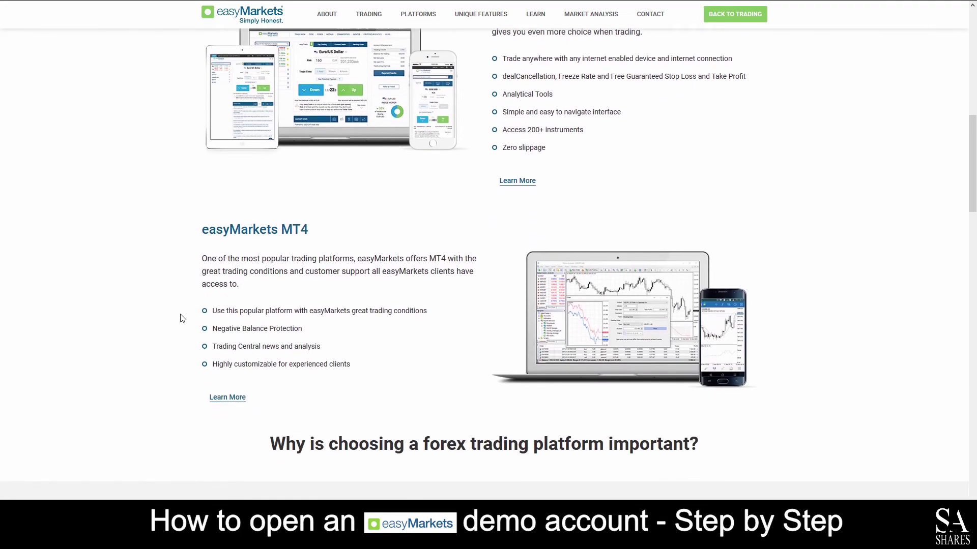
pyautogui.click(234, 399)
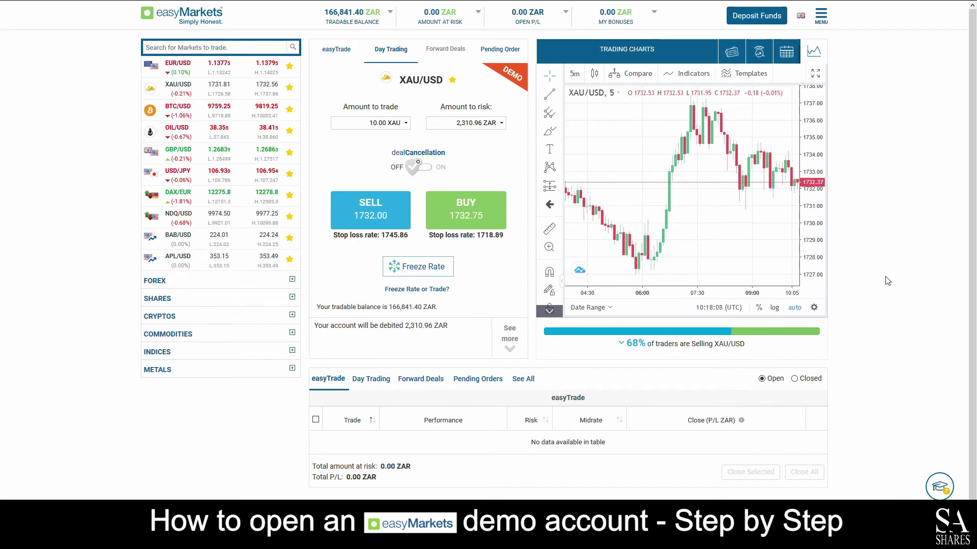
# Pop out the XAU/USD chart, maximise and zoom it, then restore it as a smaller window.
pyautogui.click(816, 74)
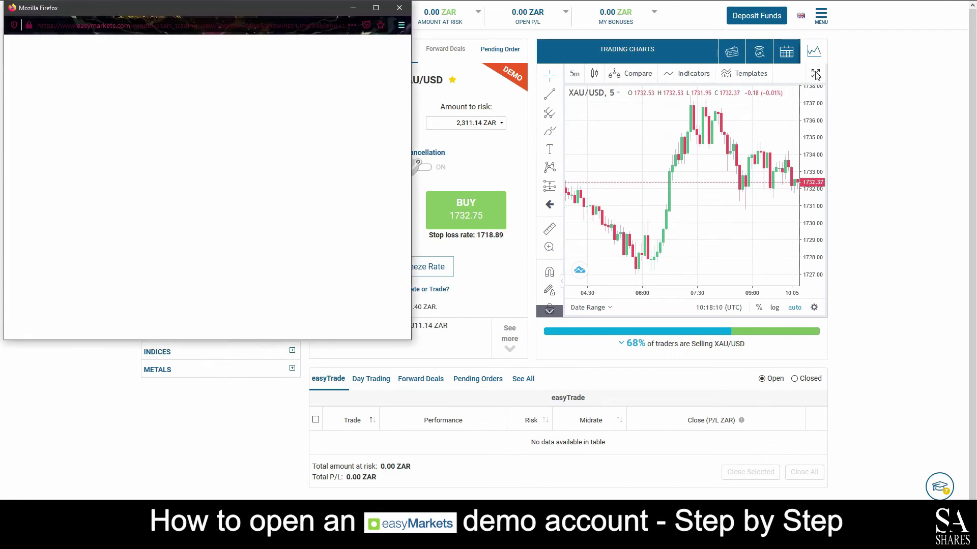
pyautogui.moveTo(195, 7); pyautogui.dragTo(527, 90)
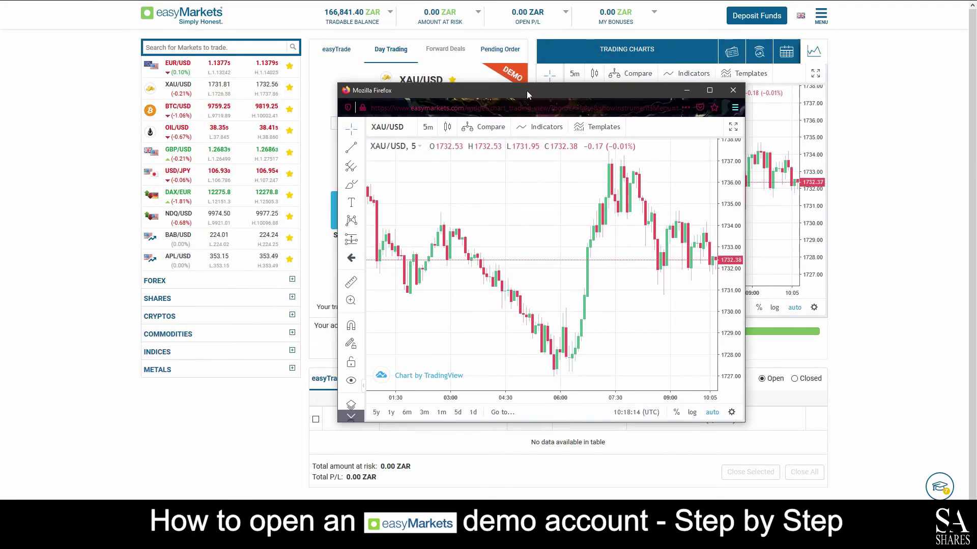
pyautogui.click(709, 90)
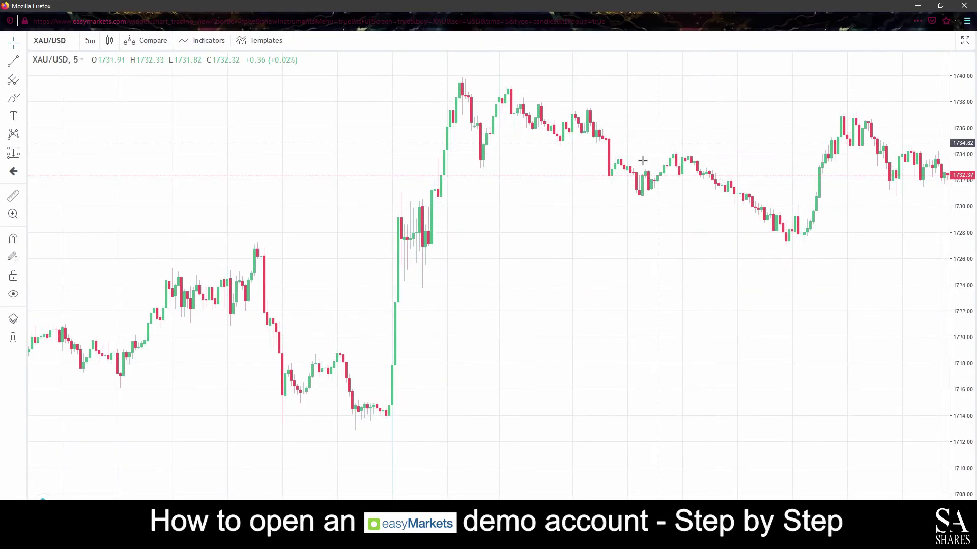
pyautogui.scroll(4, 611, 195)
pyautogui.scroll(4, 738, 231)
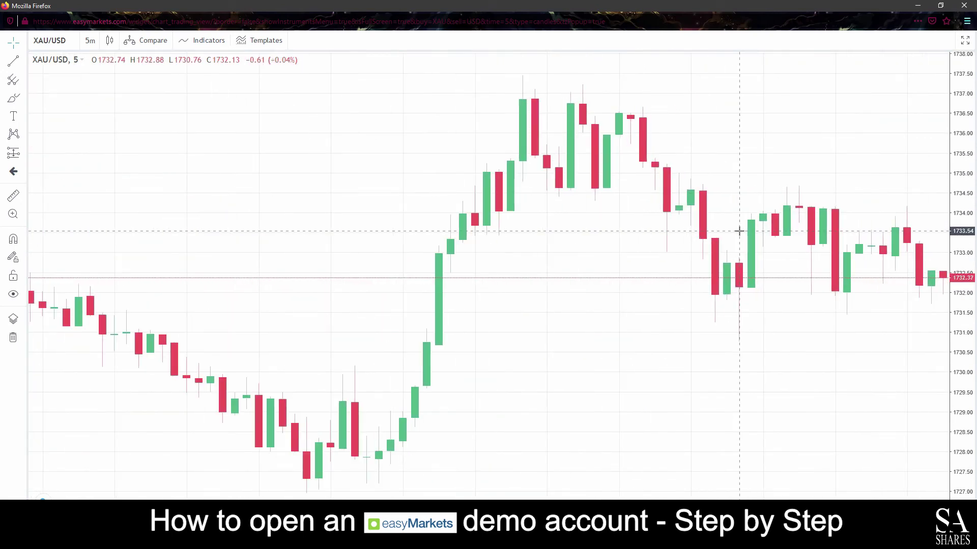
pyautogui.moveTo(664, 9); pyautogui.dragTo(308, 45)
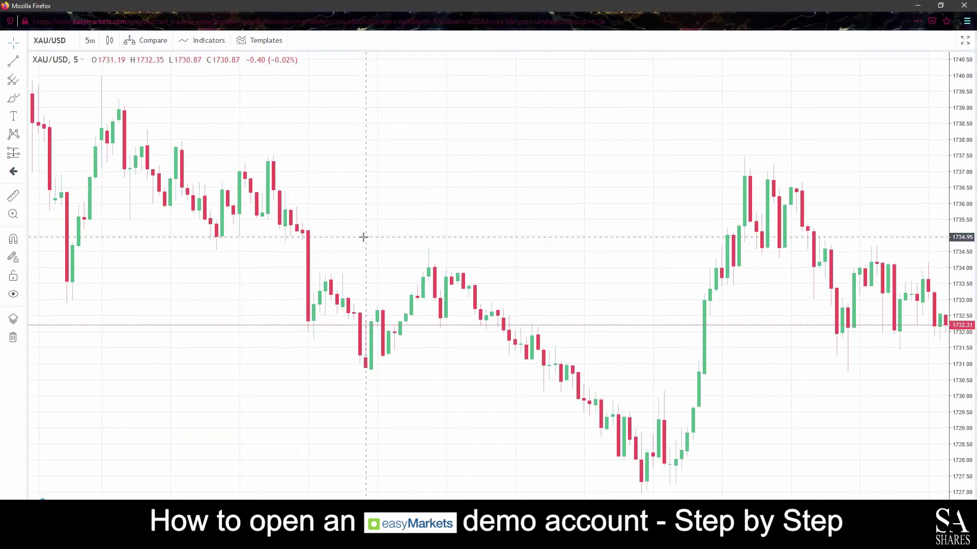
pyautogui.moveTo(361, 7); pyautogui.dragTo(331, 110)
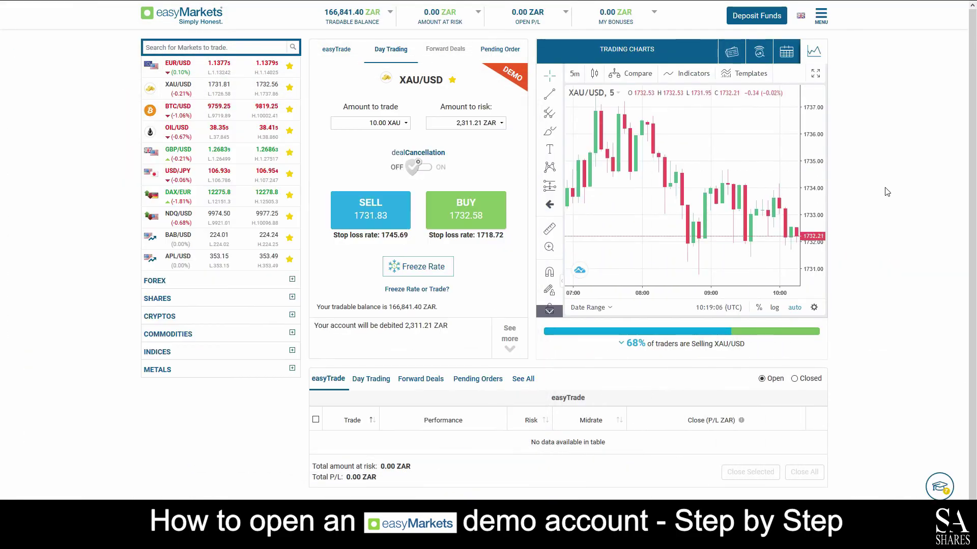
# Expand the FOREX list and load EUR/USD into the ticket and chart, zooming the candles.
pyautogui.click(814, 307)
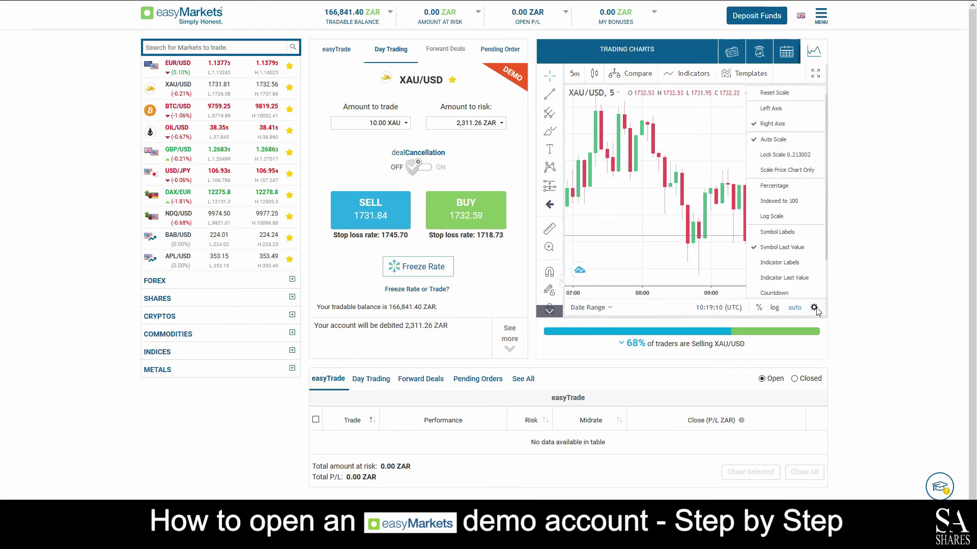
pyautogui.click(814, 307)
pyautogui.scroll(3, 666, 177)
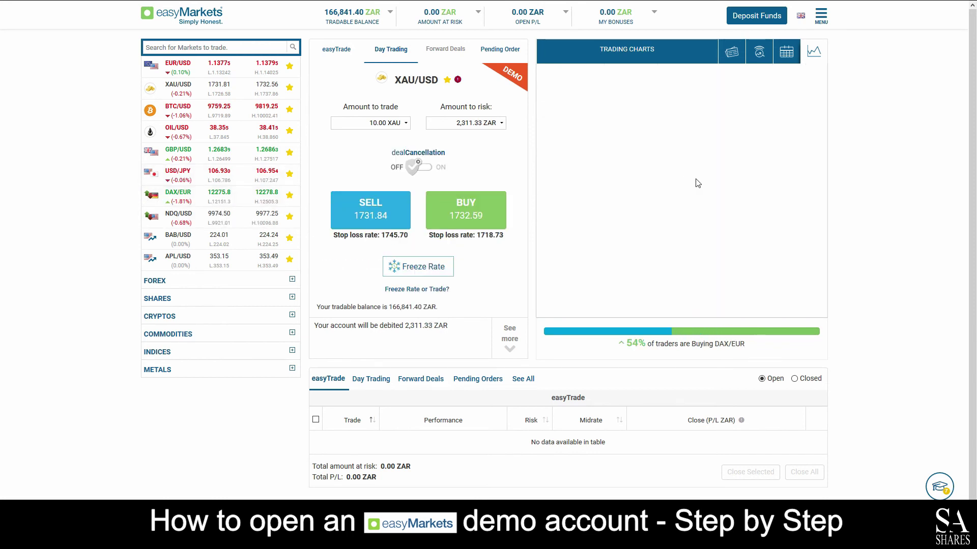
pyautogui.click(212, 281)
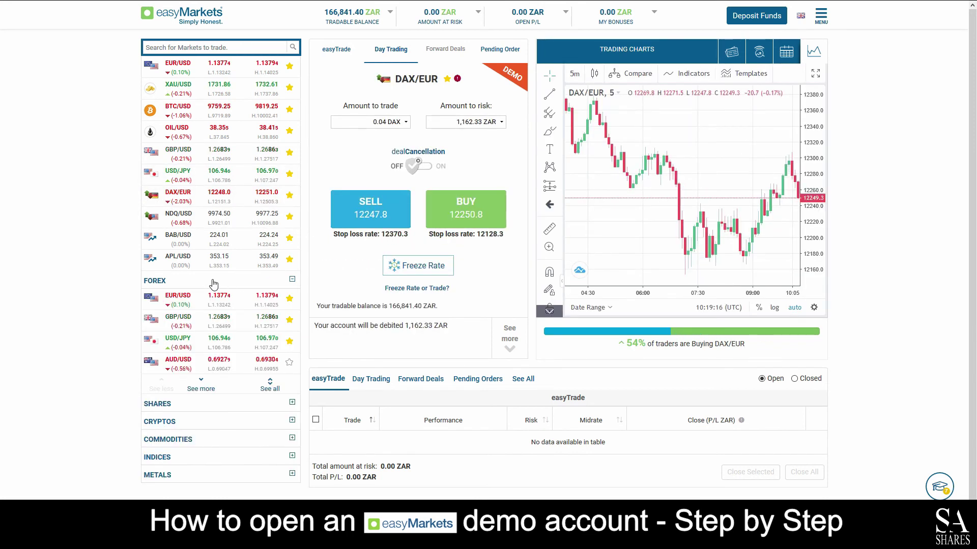
pyautogui.click(219, 299)
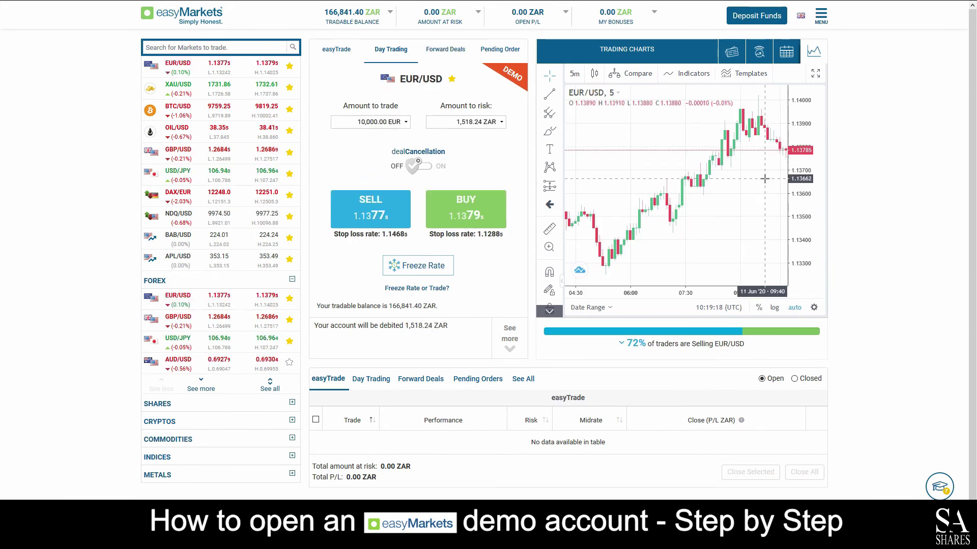
pyautogui.scroll(5, 764, 178)
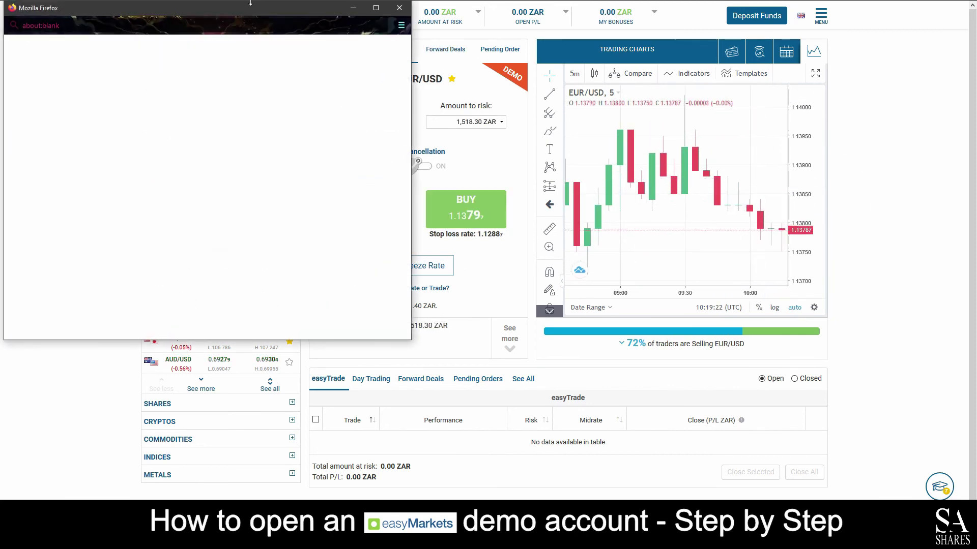
# Move and enlarge the EUR/USD pop-out chart, zoom it, and open its Style settings.
pyautogui.moveTo(235, 8); pyautogui.dragTo(285, 24)
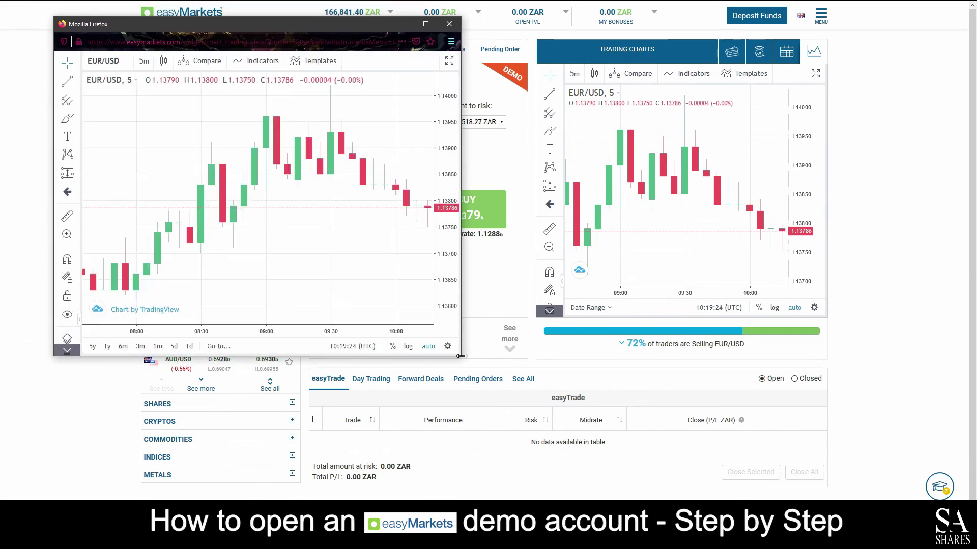
pyautogui.moveTo(461, 356); pyautogui.dragTo(891, 498)
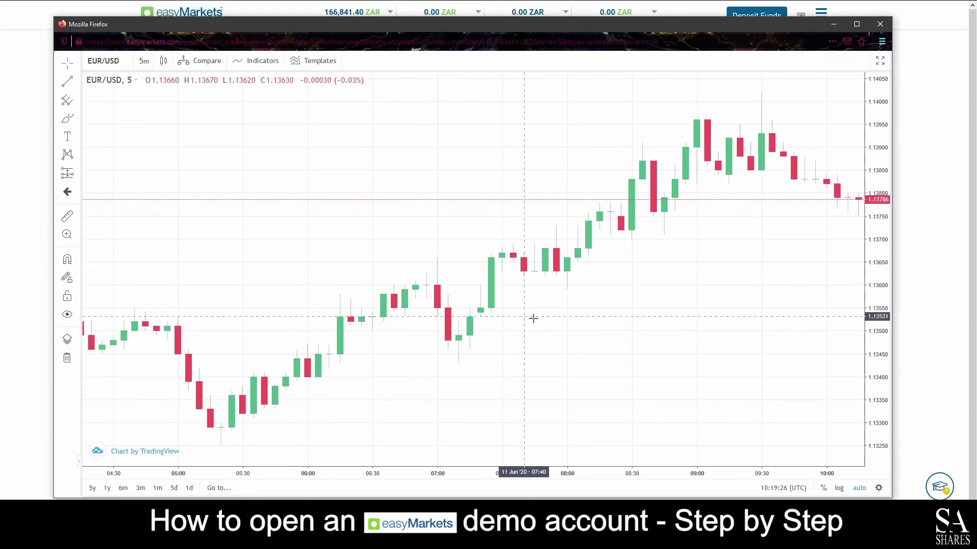
pyautogui.scroll(3, 565, 327)
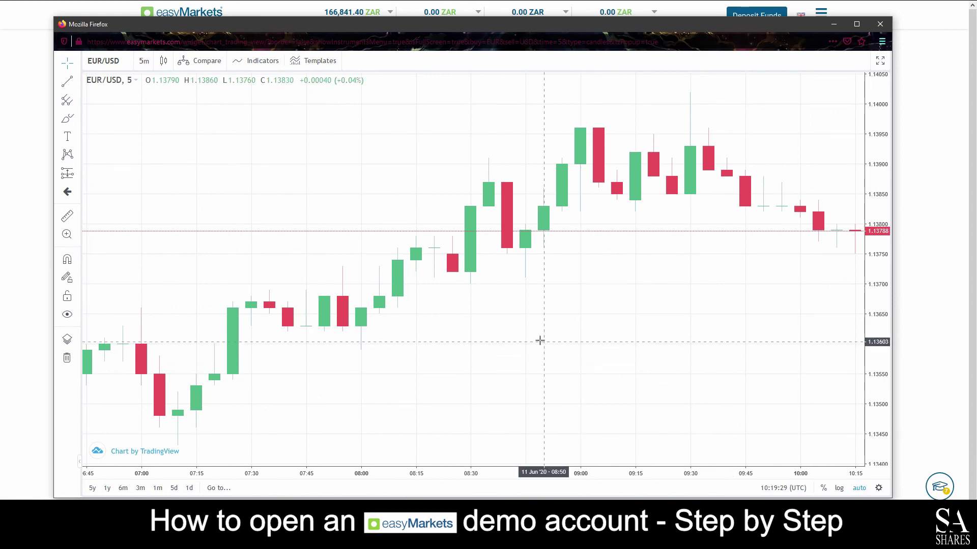
pyautogui.scroll(-3, 544, 342)
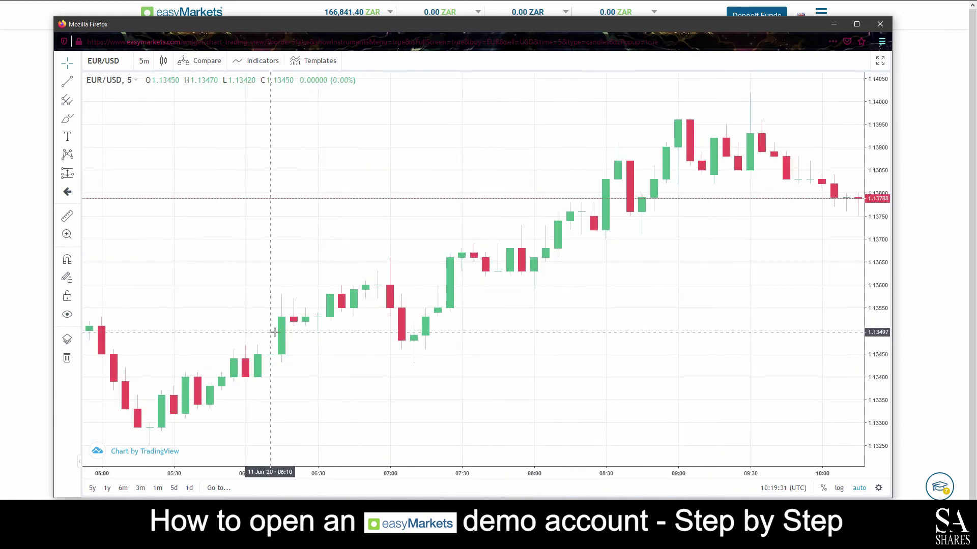
pyautogui.doubleClick(341, 305)
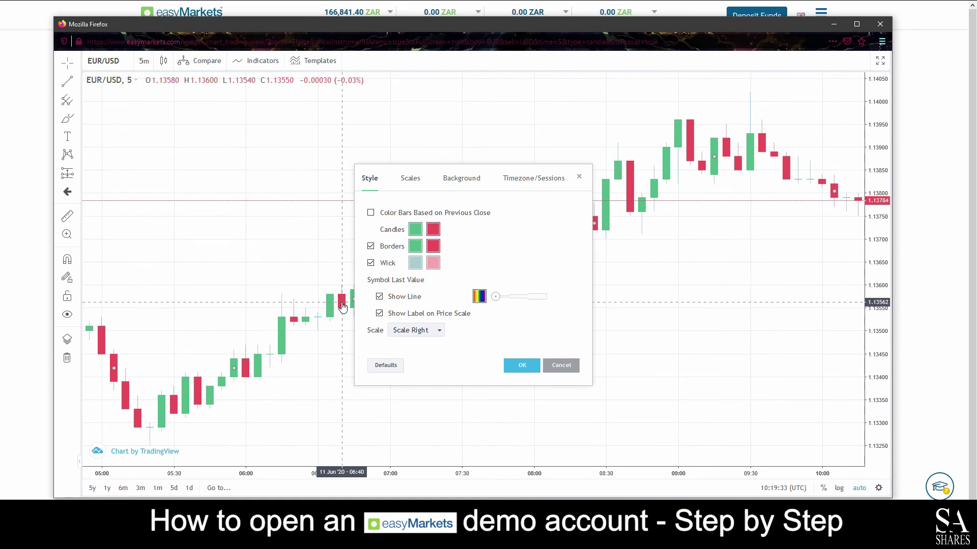